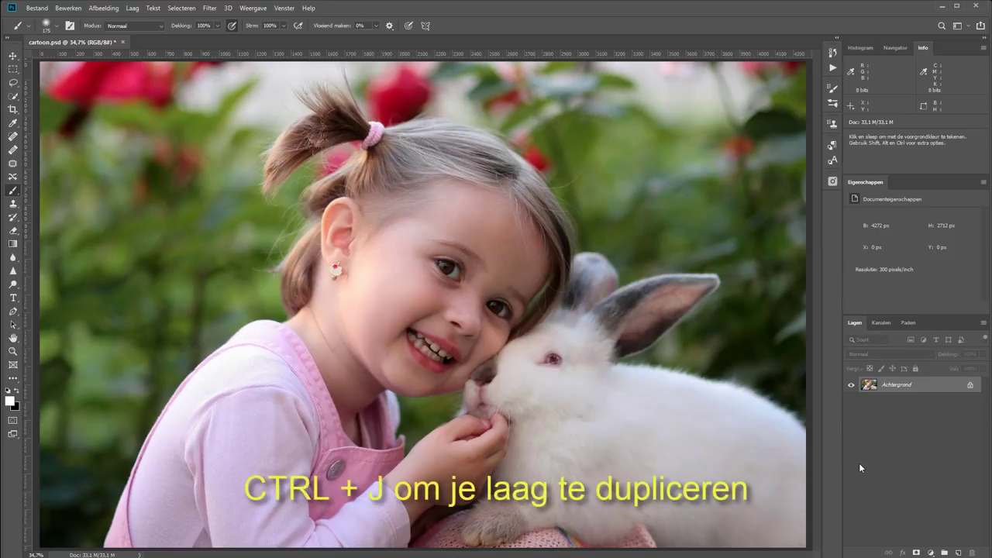
- Duplicate the photo as Laag 1 and convert it to an embedded smart object (Laag 1.psb)
key(ctrl+j)
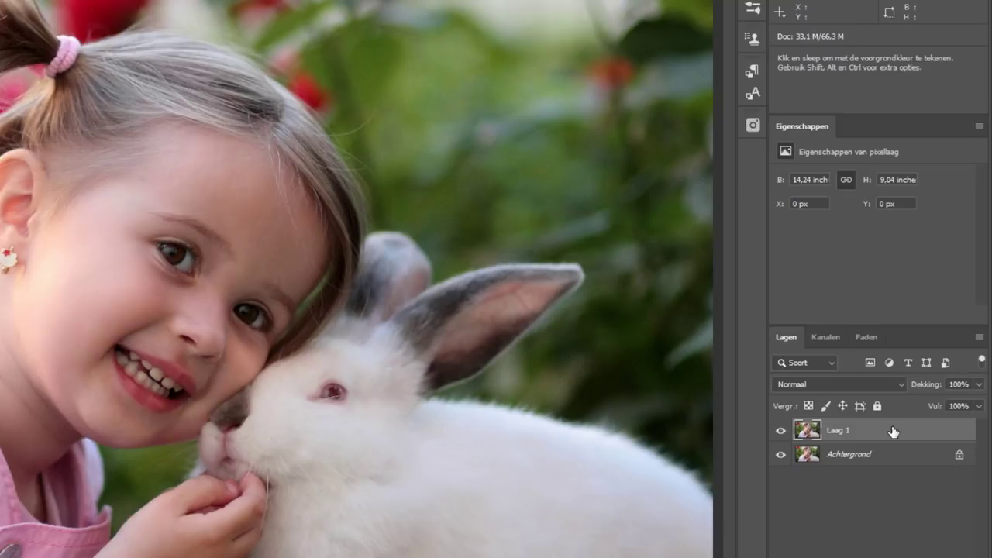
right_click(868, 430)
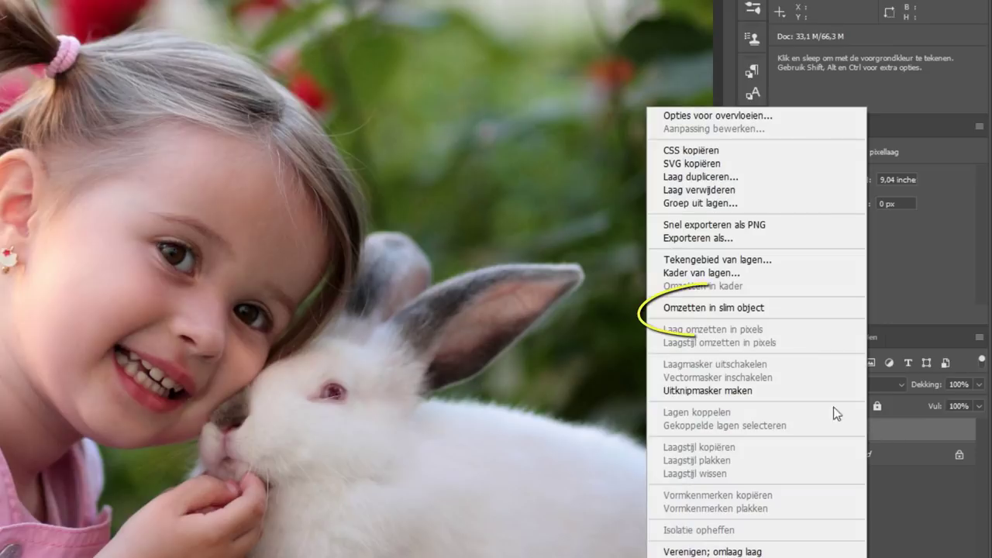
click(776, 310)
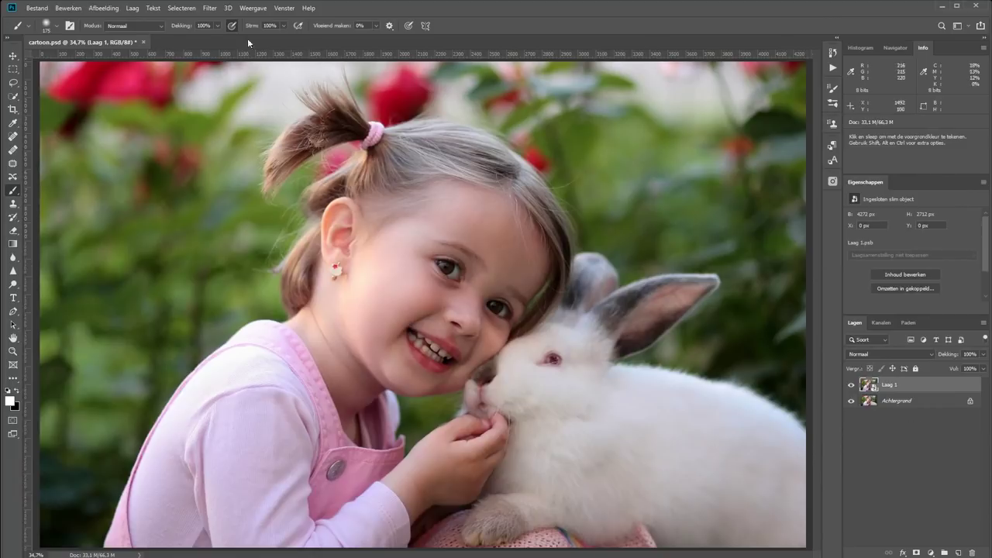
- Apply Posterranden from the Filter Gallery with edge intensity 10 and posterization 3
click(210, 9)
click(236, 50)
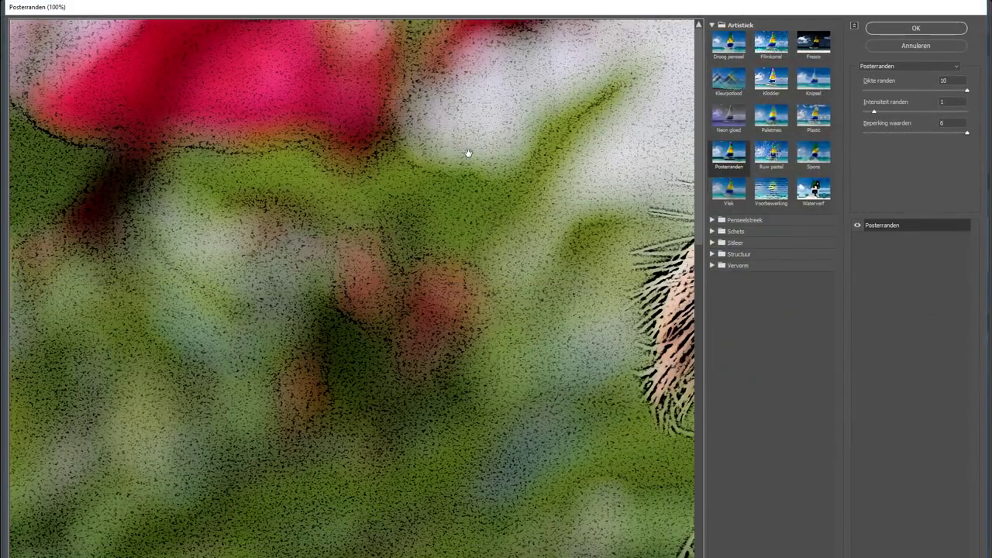
right_click(492, 206)
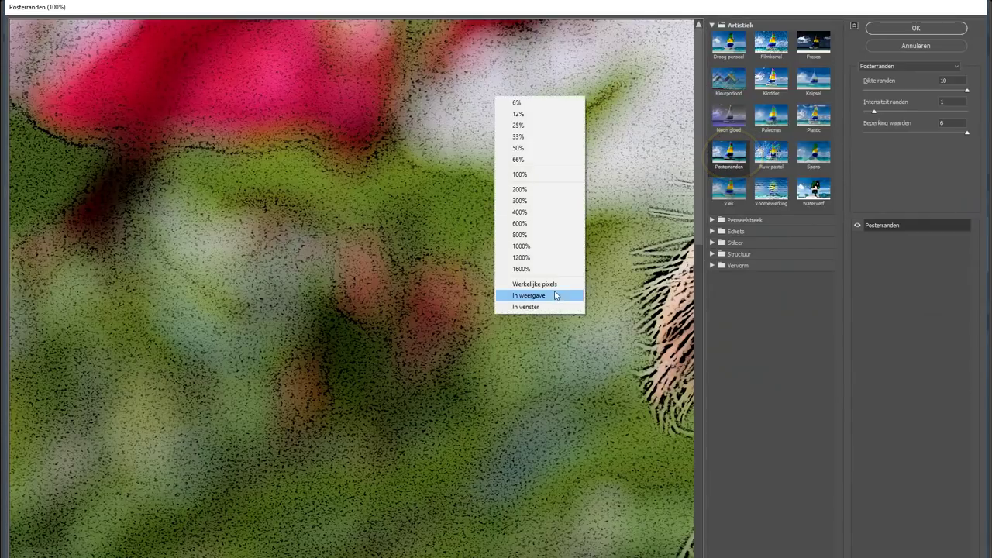
click(550, 294)
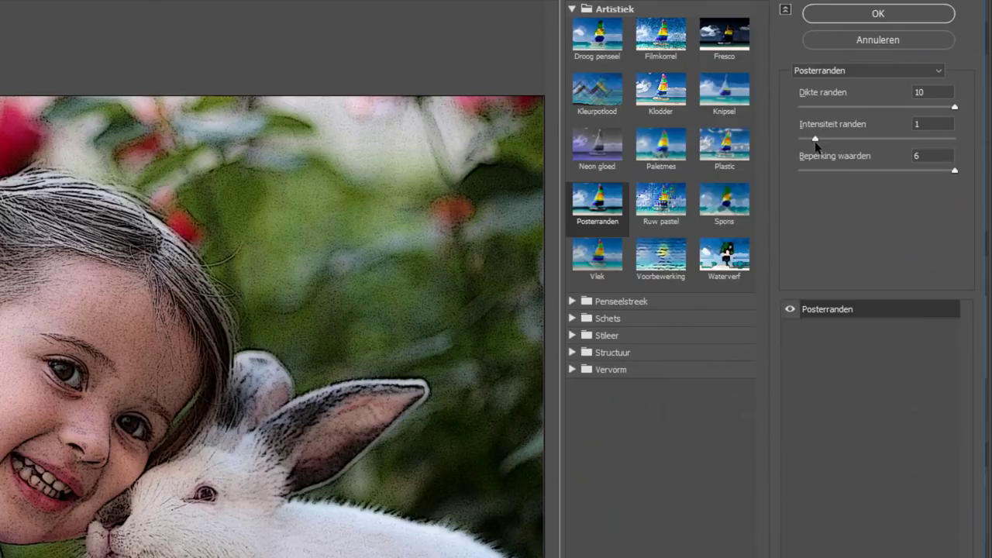
drag(938, 138, 958, 141)
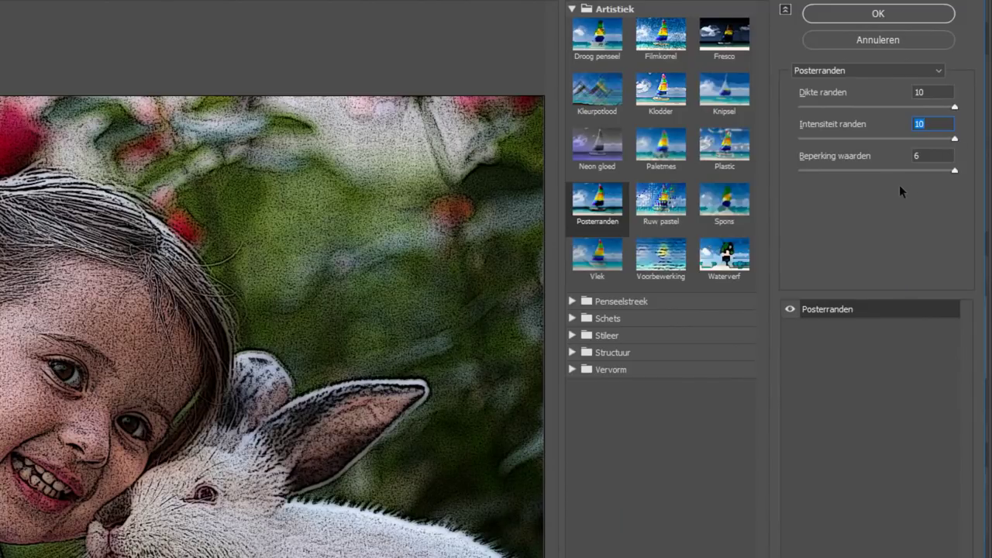
drag(870, 170, 819, 171)
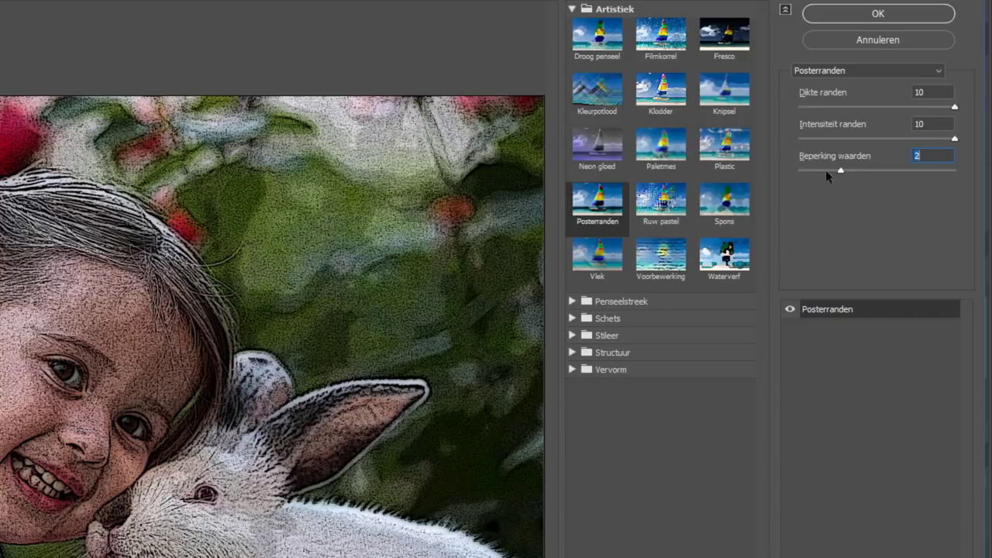
click(877, 169)
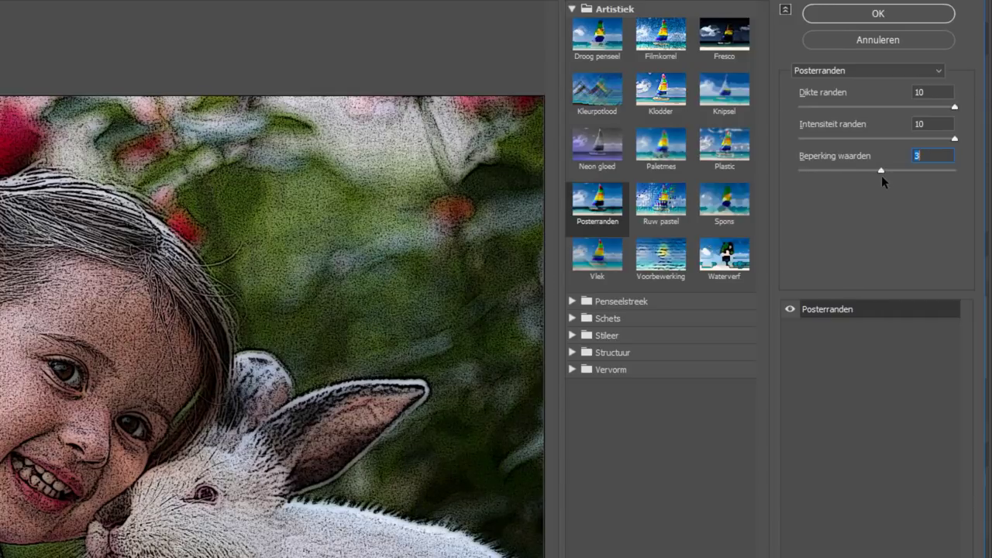
click(845, 16)
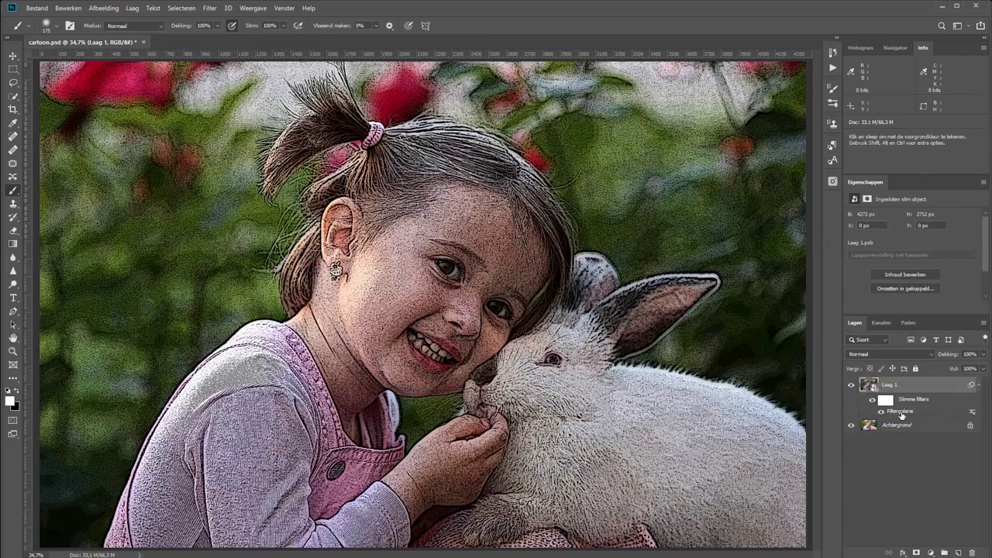
- Reopen the Filtergalerie smart filter to review the full preview, keeping its settings
double_click(900, 412)
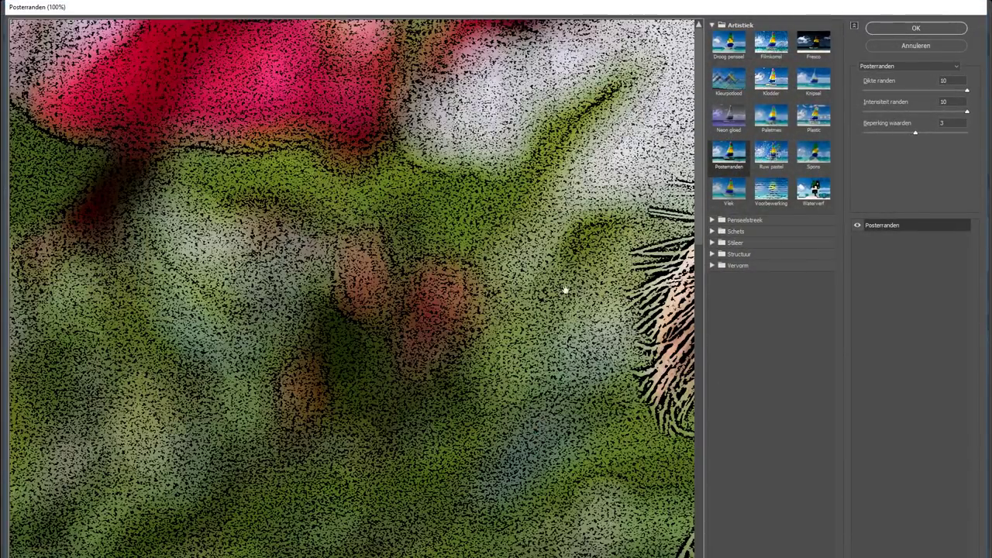
right_click(517, 246)
click(551, 331)
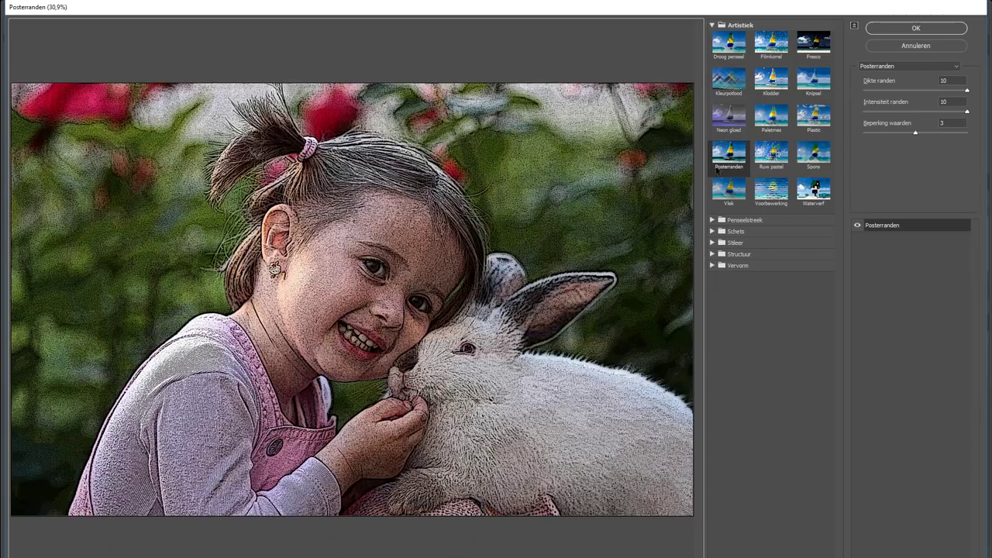
click(916, 27)
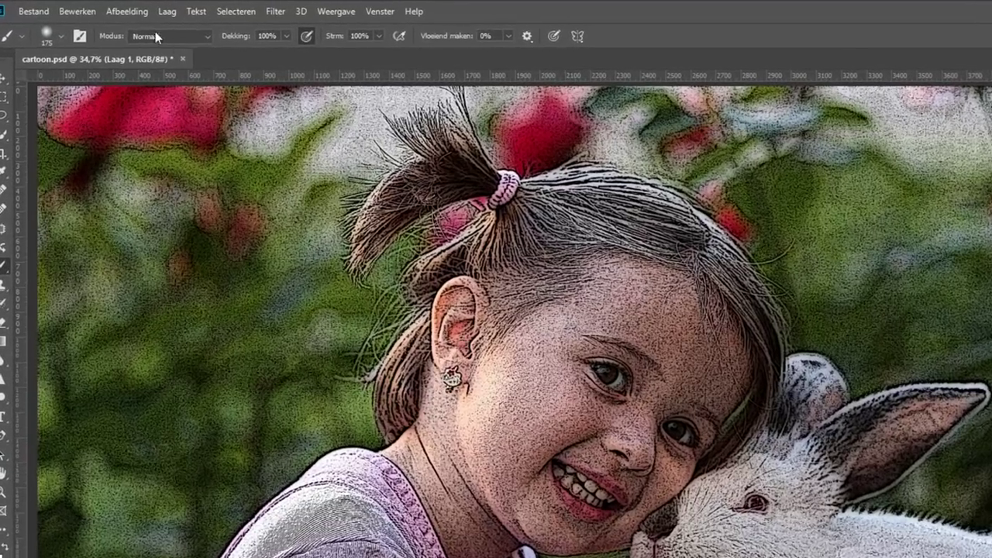
- Add a Drempel (Threshold) smart filter to Laag 1 at level 66
click(101, 8)
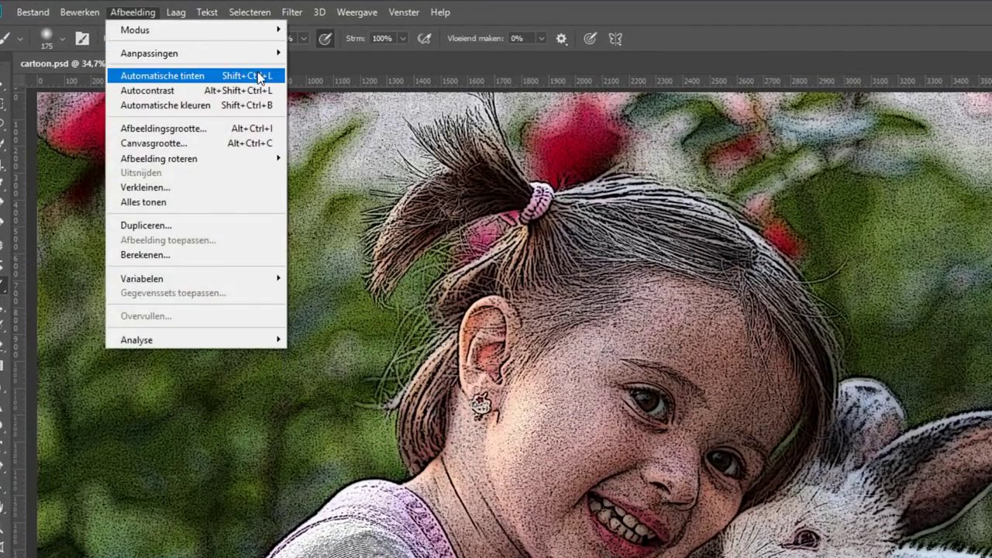
mouse_move(150, 53)
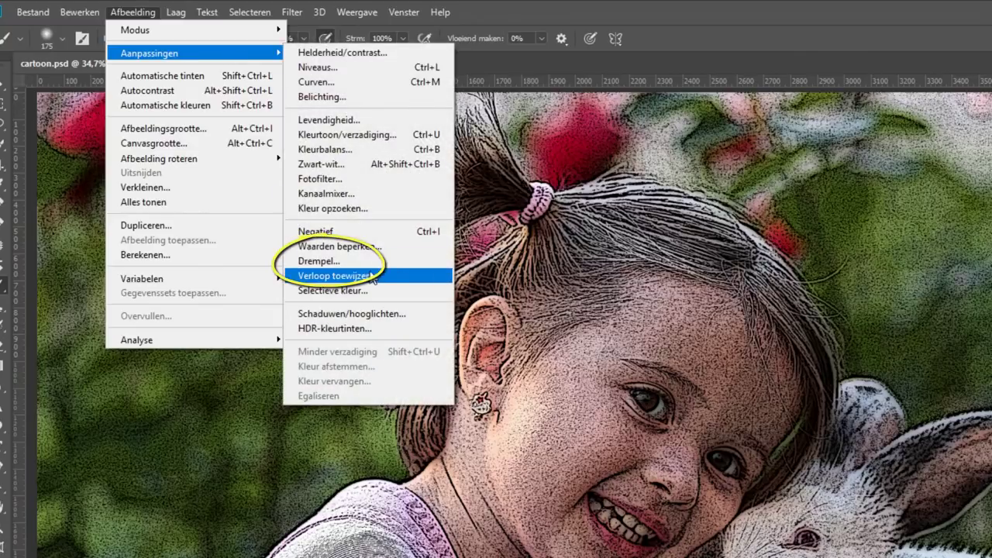
click(372, 261)
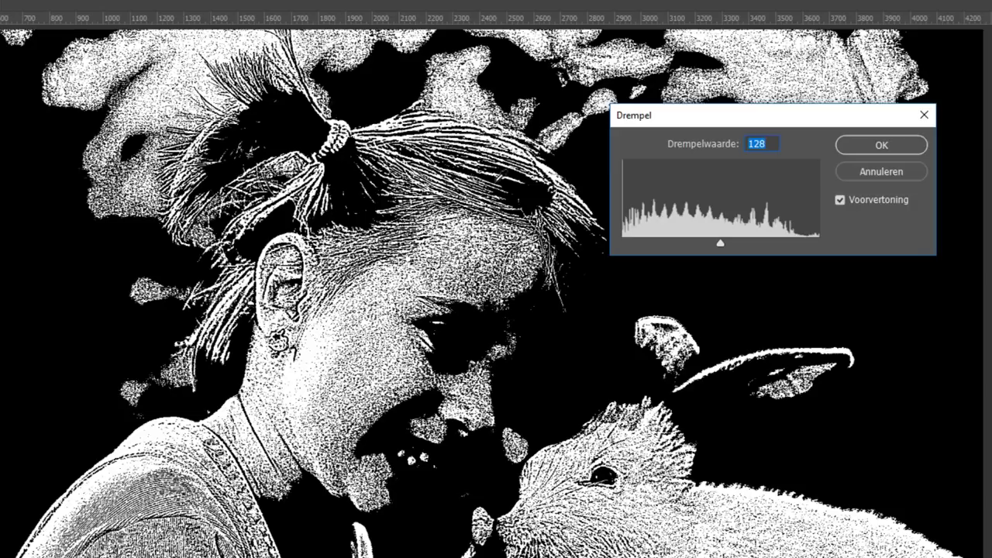
mouse_move(720, 243)
mouse_down()
mouse_move(773, 246)
mouse_move(675, 268)
mouse_up()
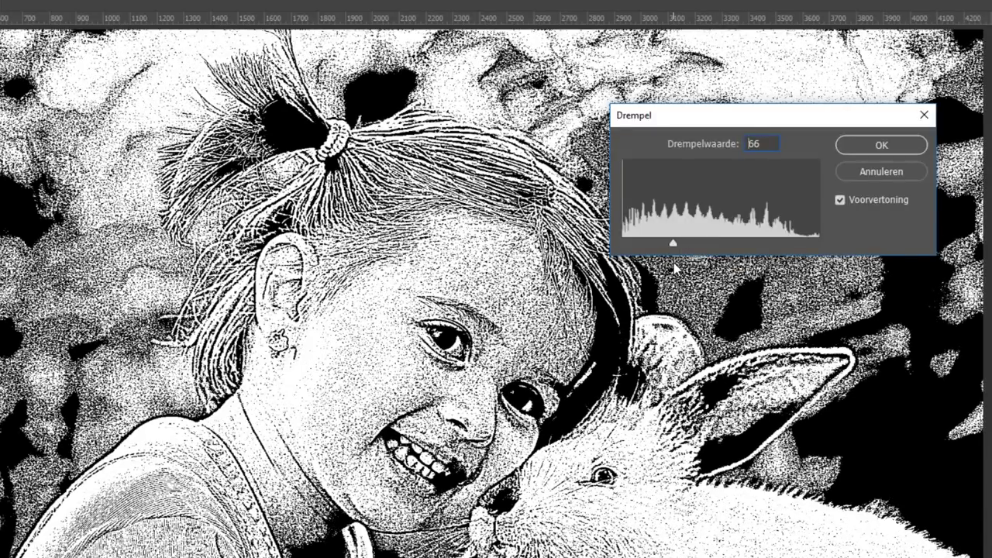
click(878, 149)
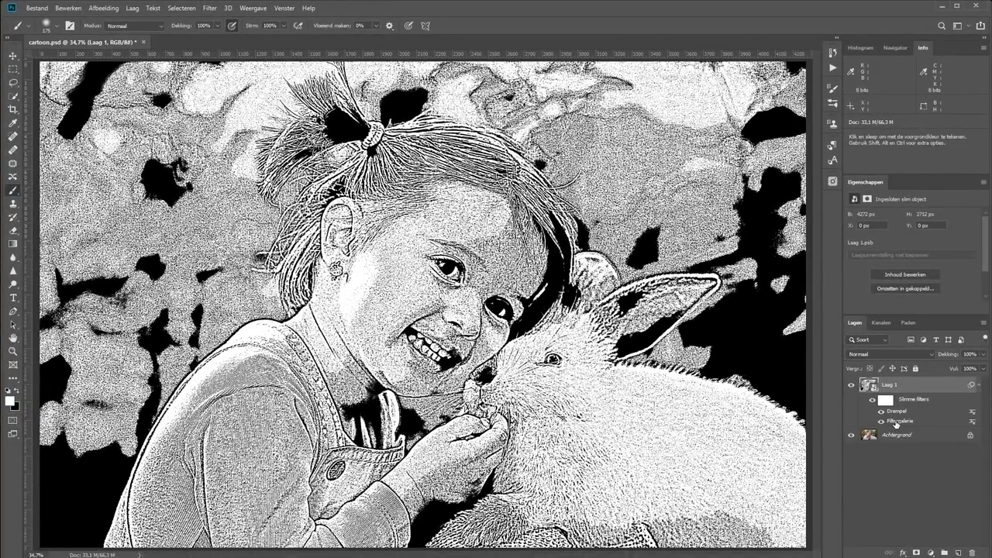
- Reduce the Posterranden edge intensity on Laag 1 from 10 to 2
double_click(896, 421)
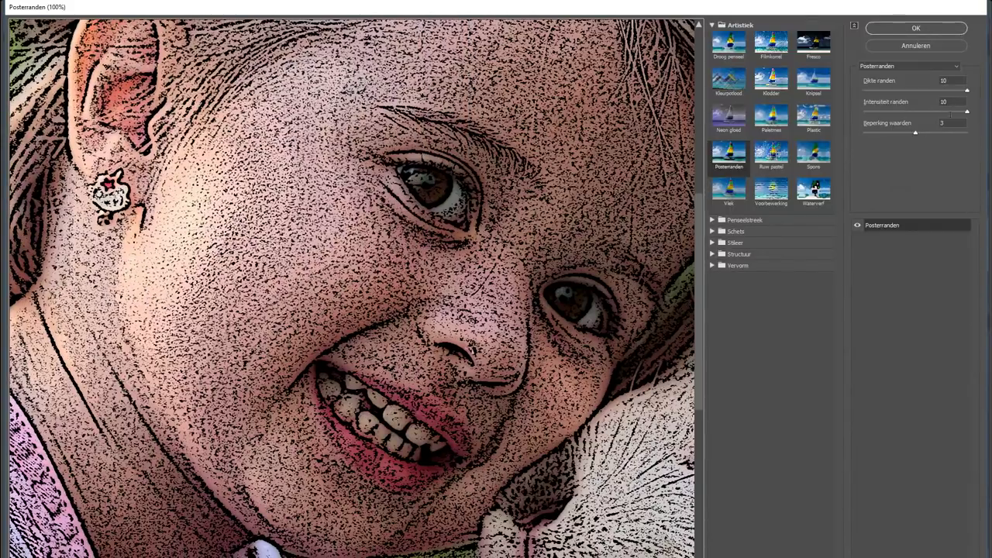
drag(967, 112, 887, 117)
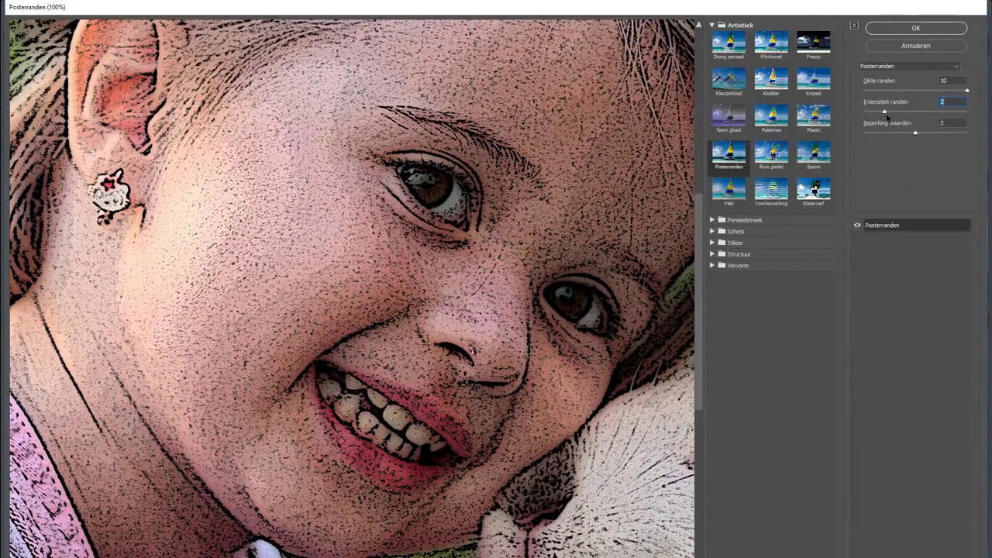
click(916, 28)
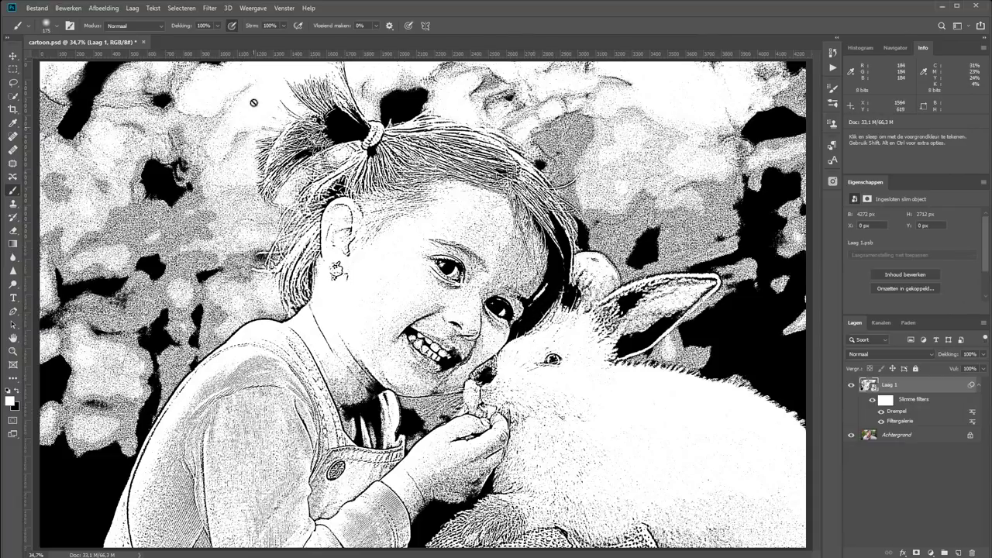
click(209, 8)
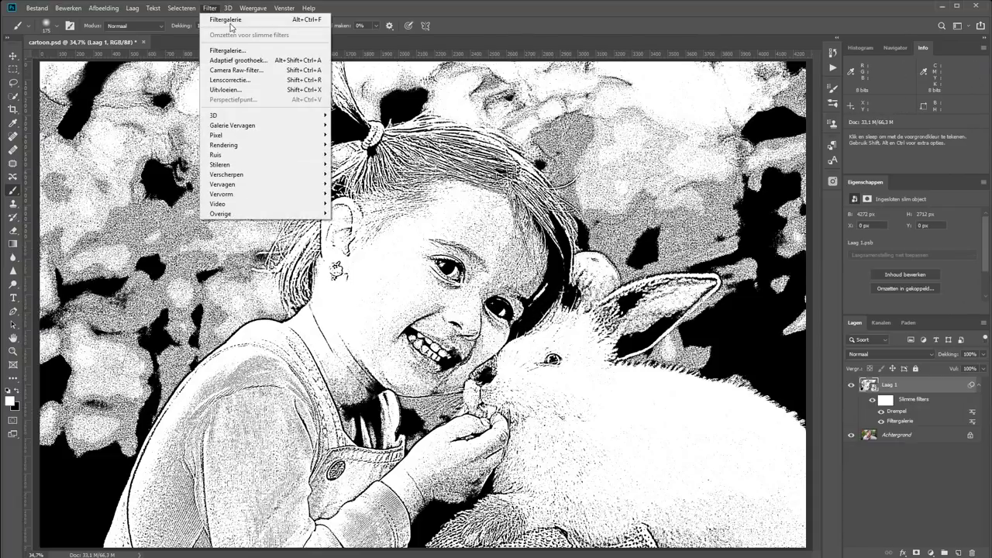
- Add an Olieverf (Oil Paint) smart filter with stylization 4,9 and cleanliness 2,2
mouse_move(220, 164)
click(349, 183)
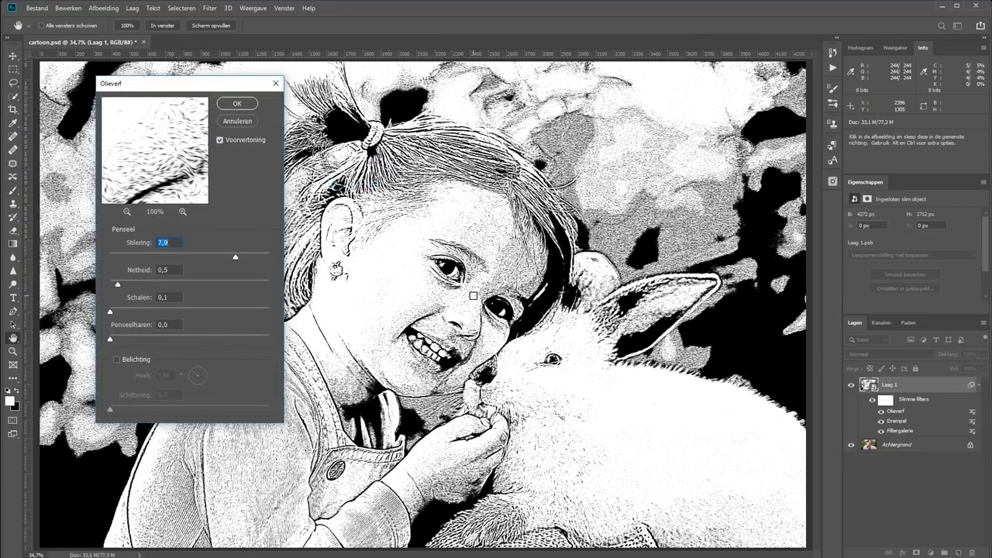
click(456, 272)
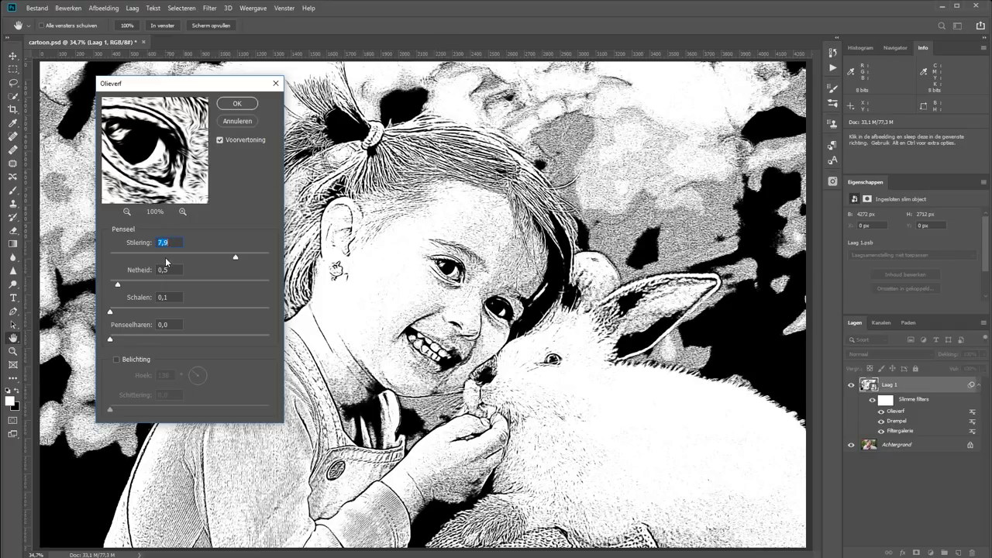
drag(166, 255, 186, 259)
click(143, 285)
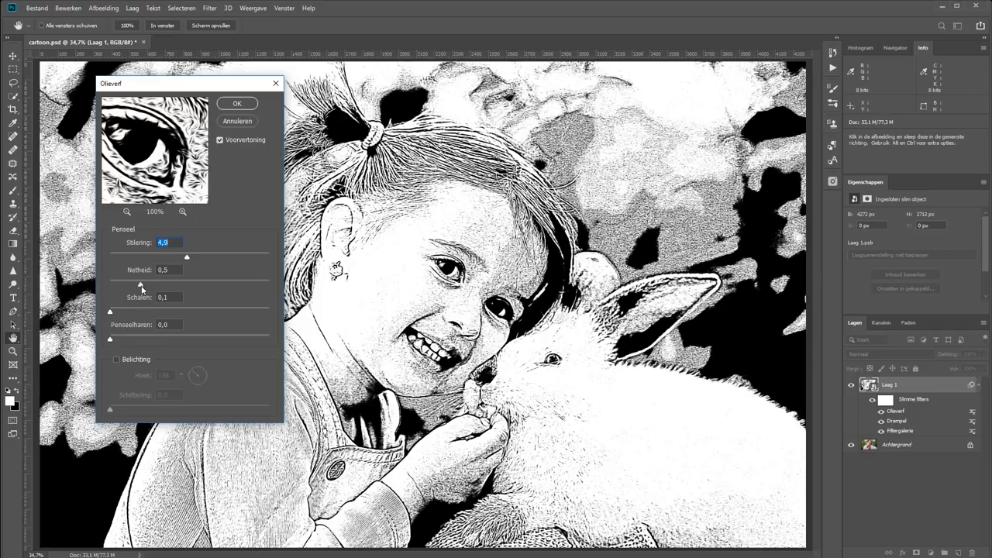
drag(144, 285, 145, 286)
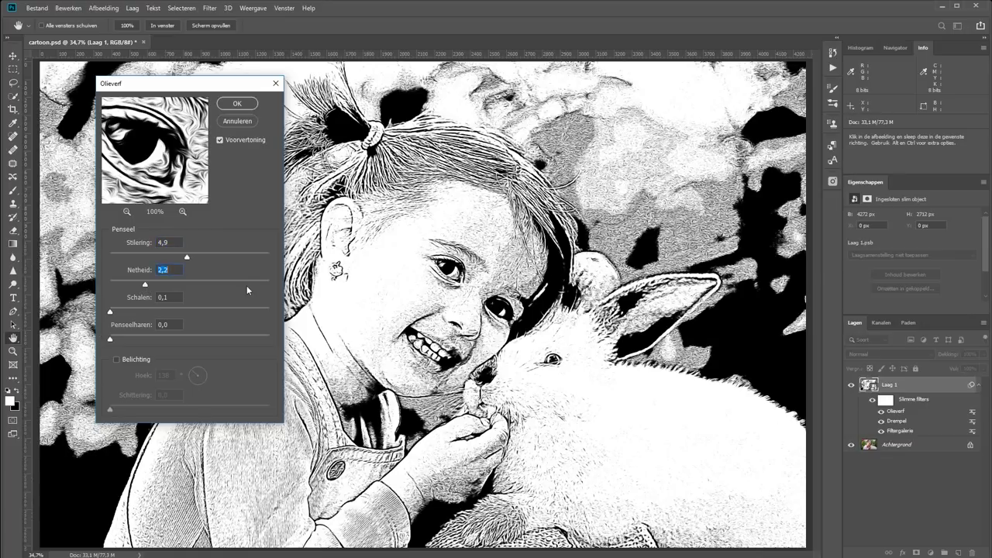
click(237, 103)
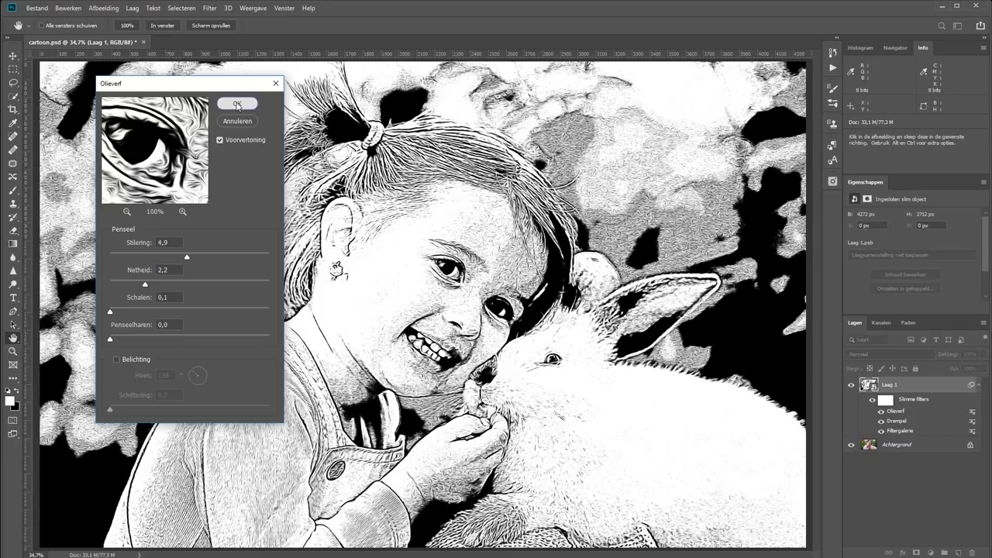
key(b)
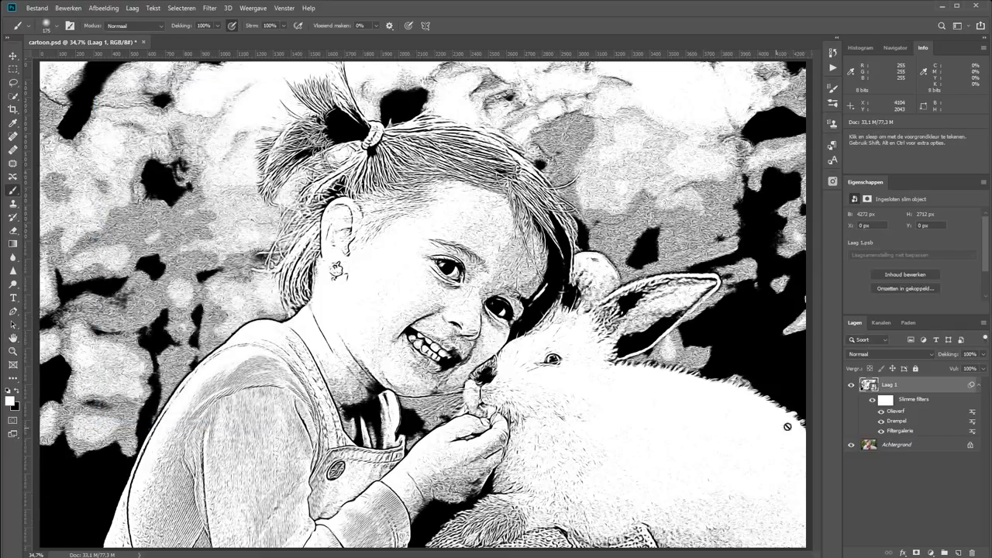
- Hide Laag 1, duplicate Achtergrond and convert the copy to a smart object
click(852, 386)
click(907, 448)
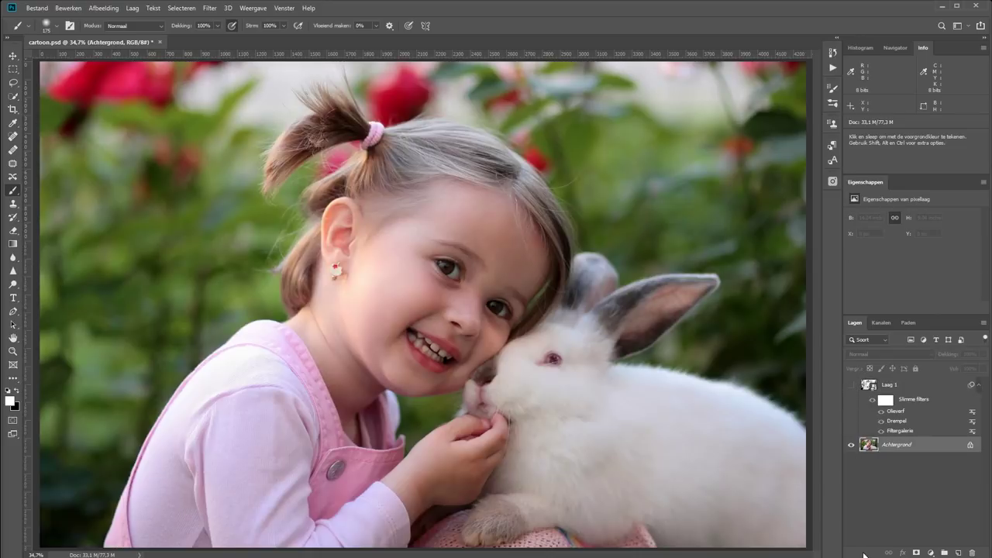
key(ctrl+j)
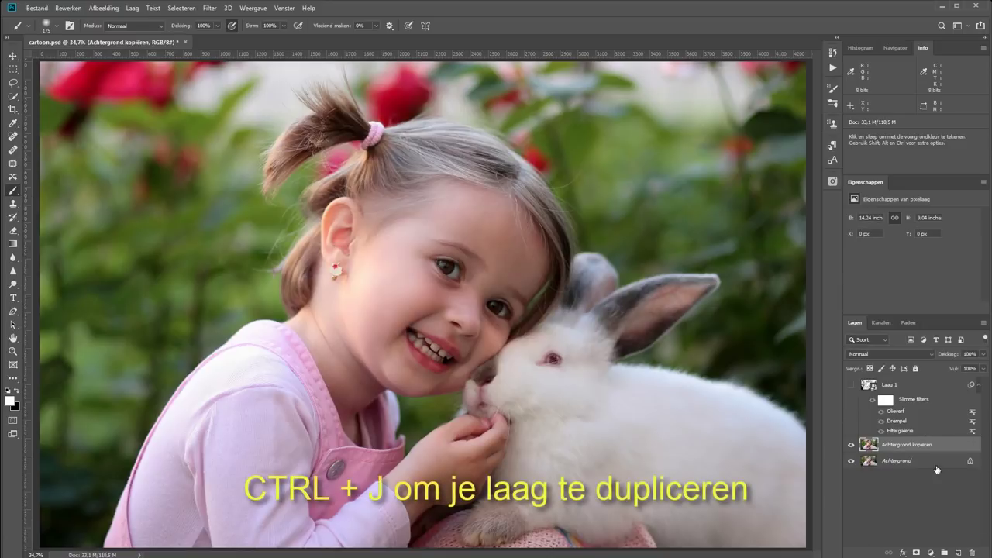
right_click(930, 443)
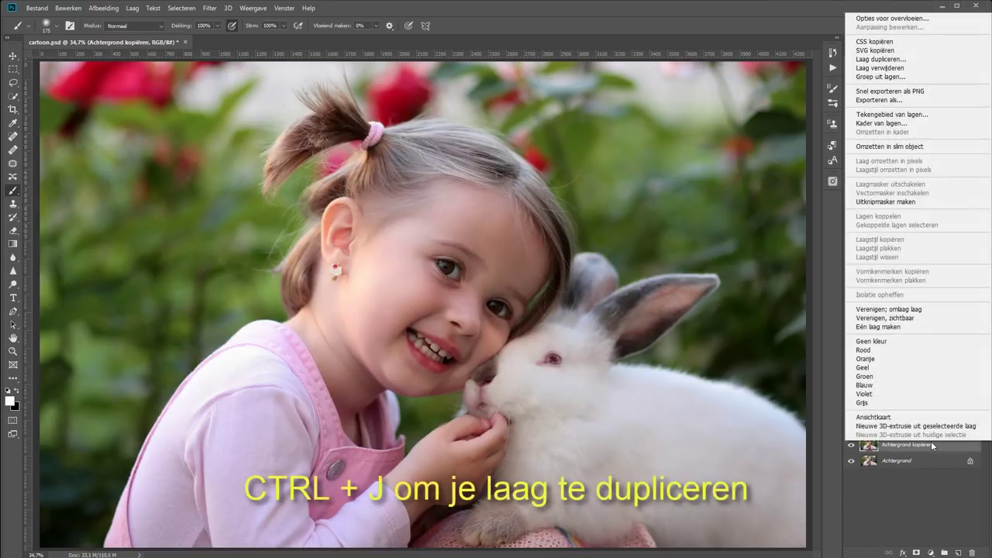
click(868, 147)
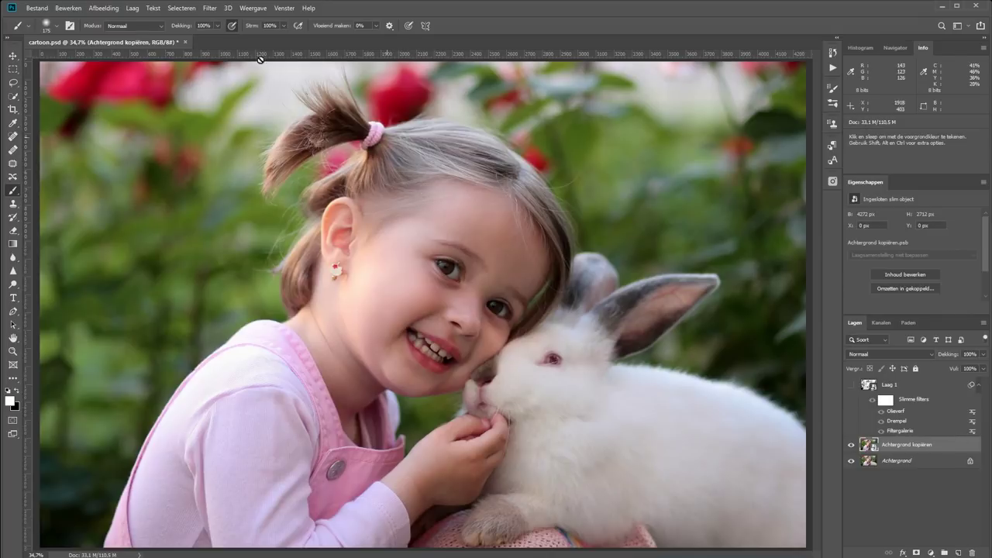
click(210, 8)
- Apply Posterranden to Achtergrond kopiëren: edge thickness 0, edge intensity 0, posterization 2
click(227, 50)
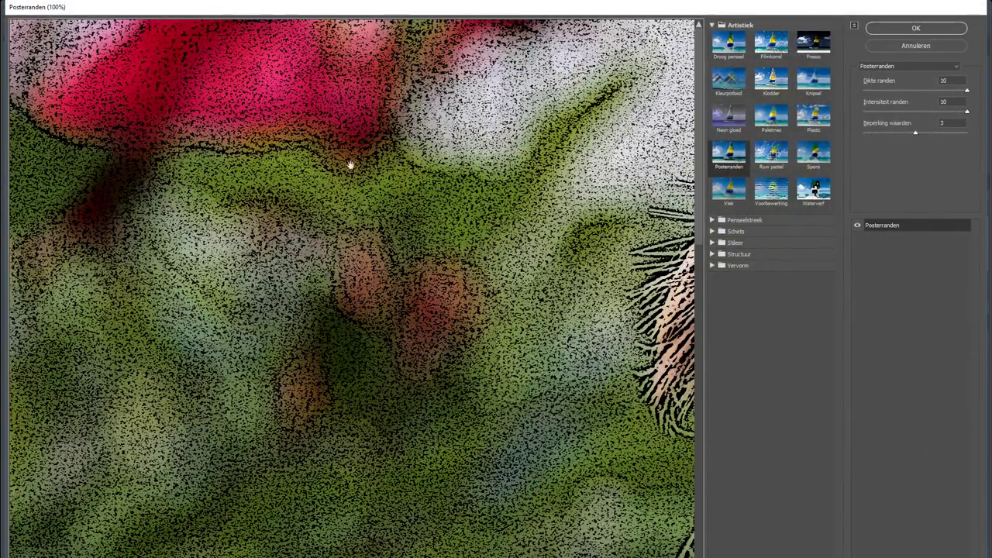
right_click(349, 162)
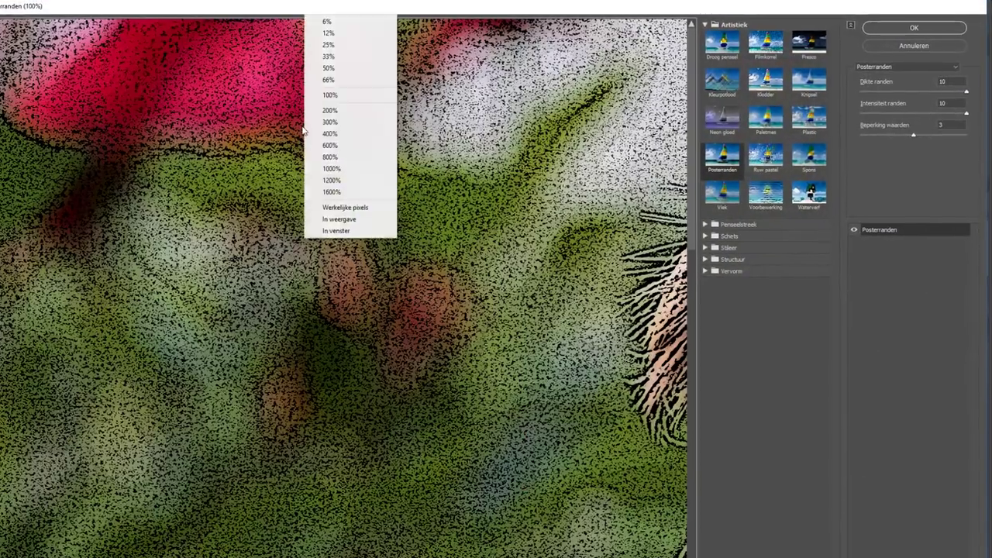
click(333, 219)
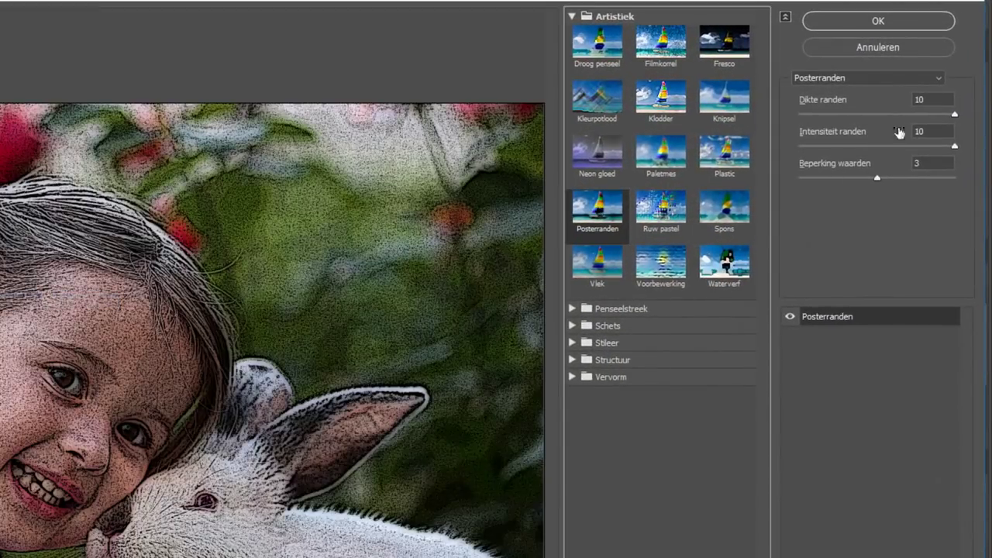
click(811, 115)
click(826, 178)
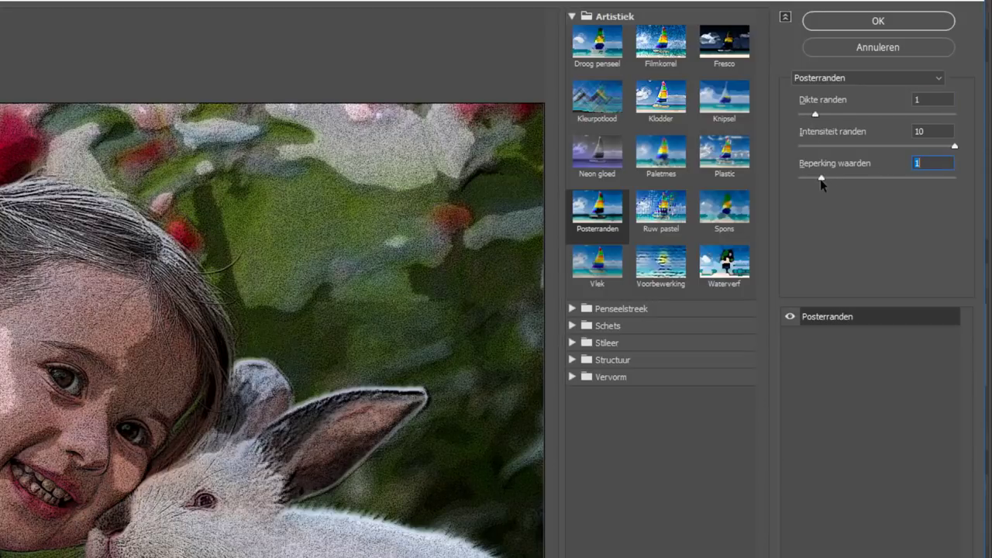
drag(827, 146, 779, 149)
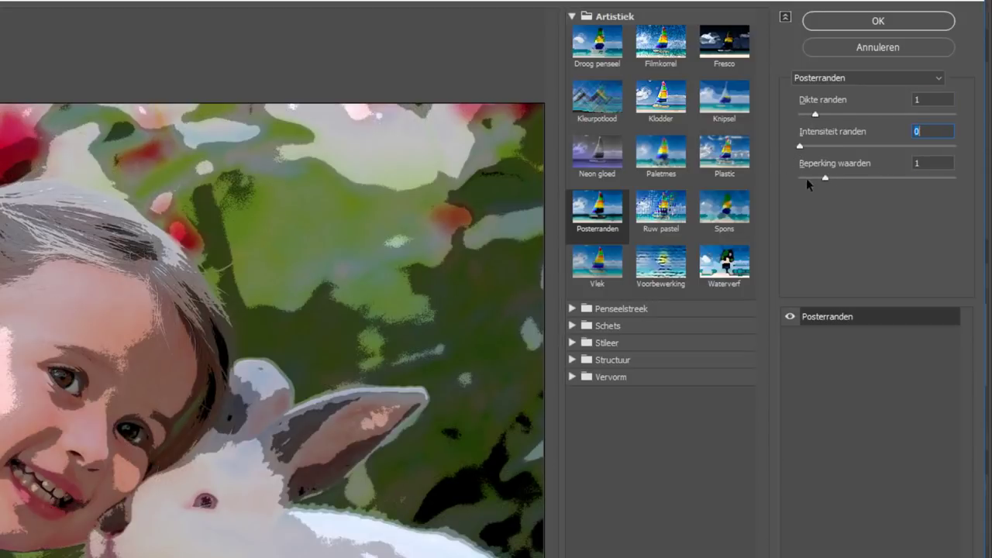
drag(815, 114, 796, 115)
drag(825, 179, 842, 180)
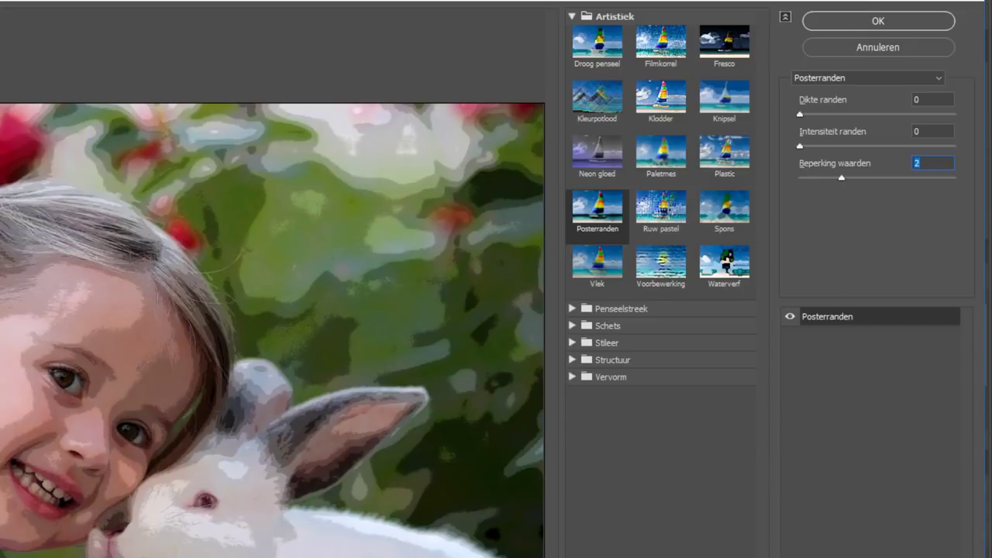
click(874, 20)
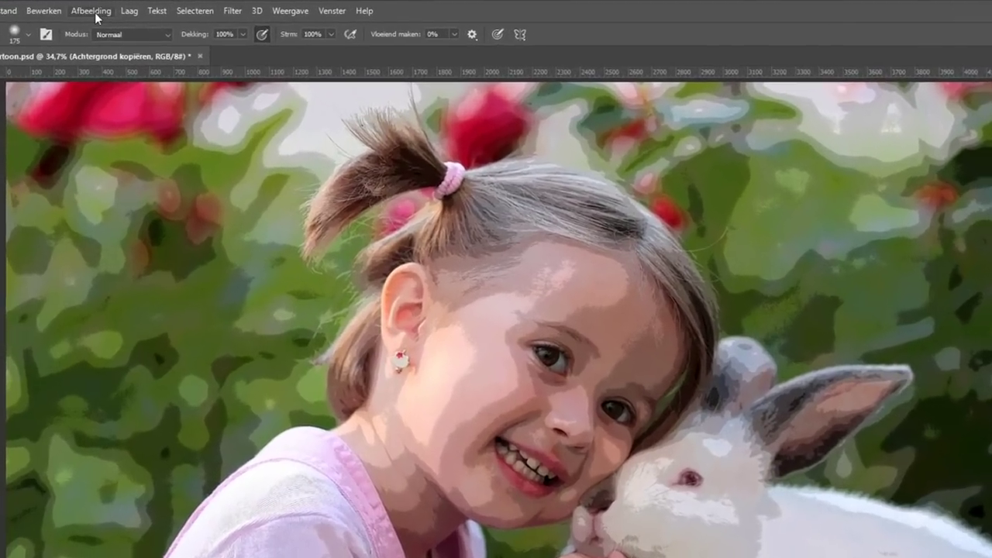
- Add a Kleurtoon/verzadiging (Hue/Saturation) smart filter with saturation +23 to the colour layer
click(104, 7)
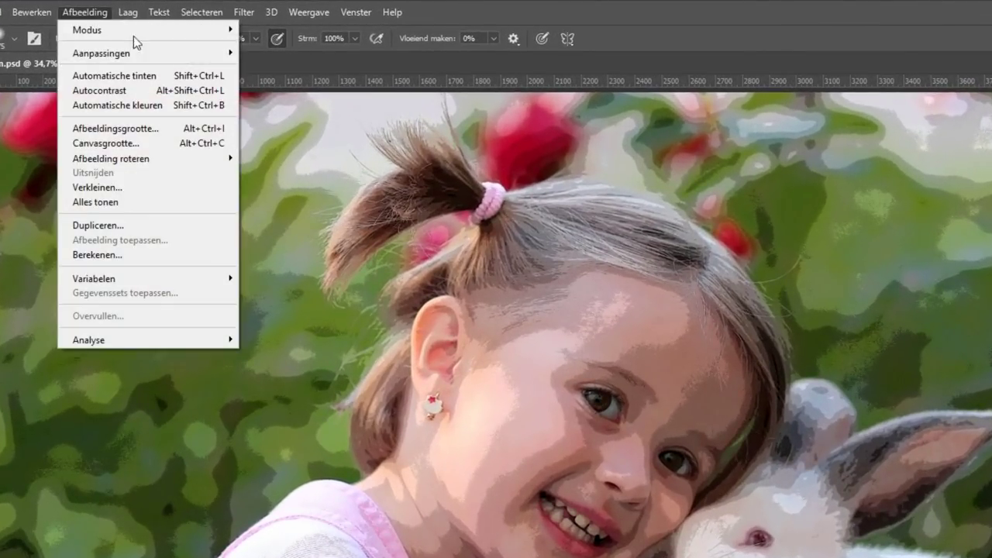
mouse_move(102, 53)
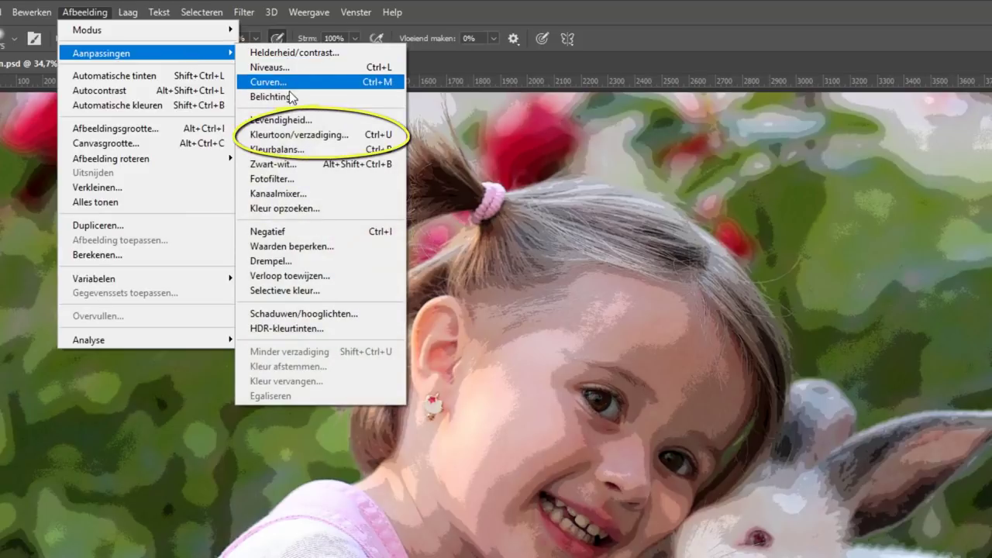
click(316, 136)
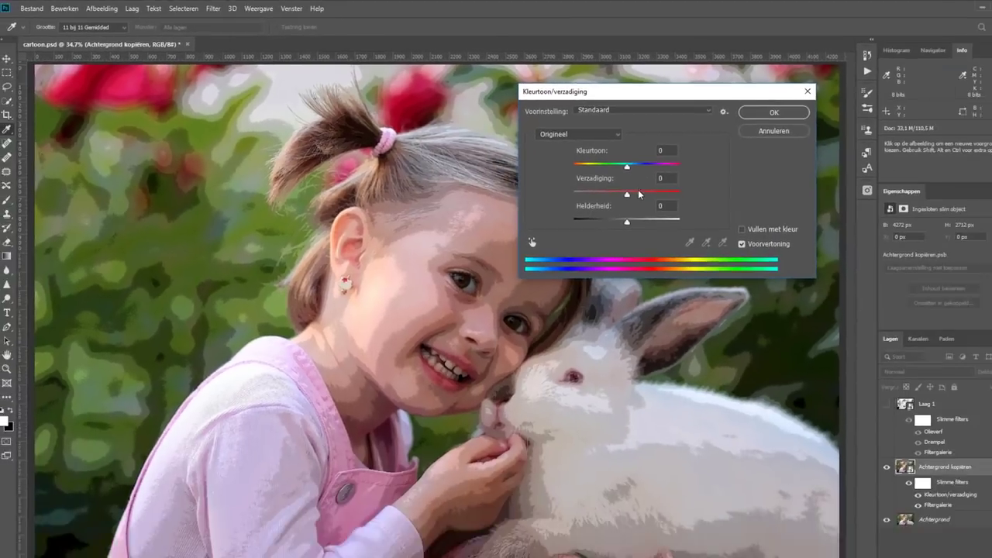
drag(603, 183, 616, 183)
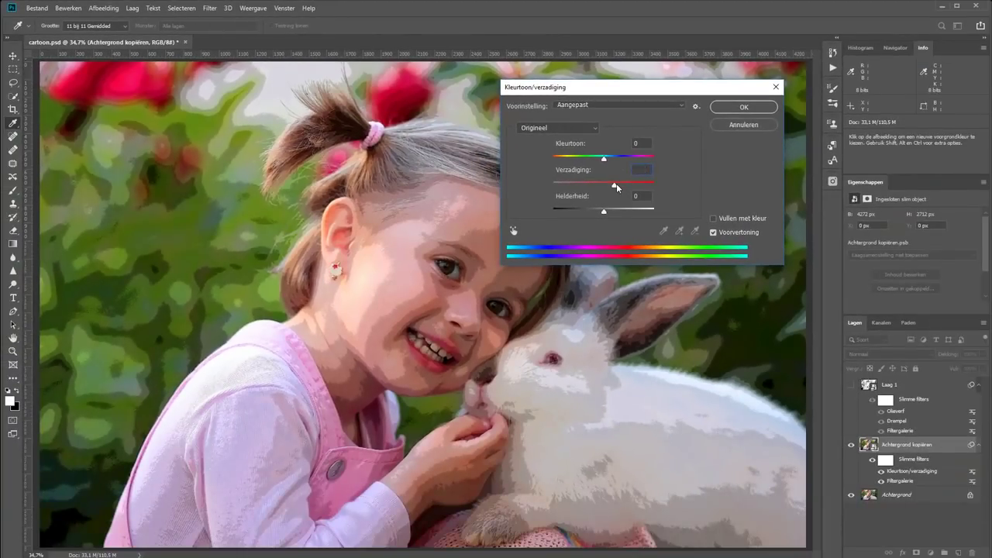
click(743, 107)
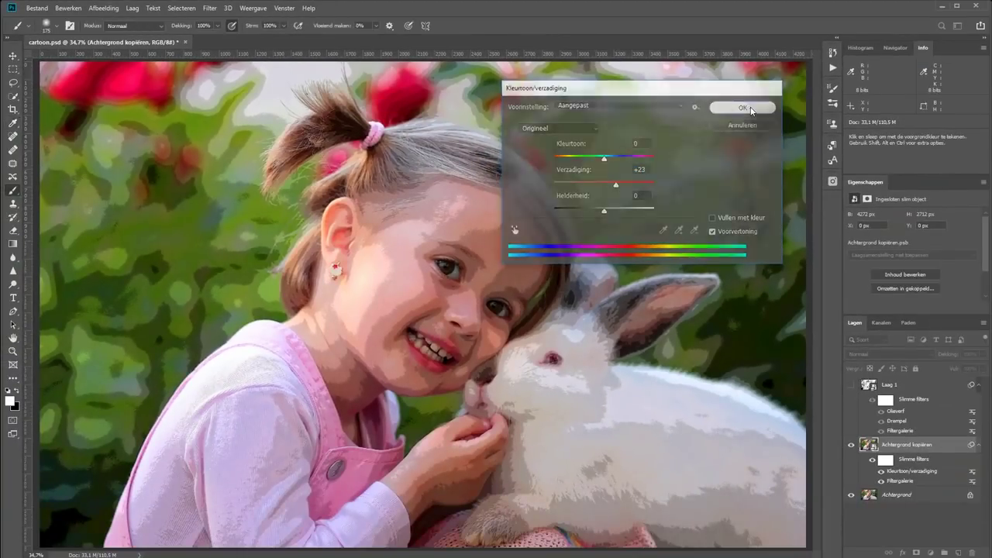
key(b)
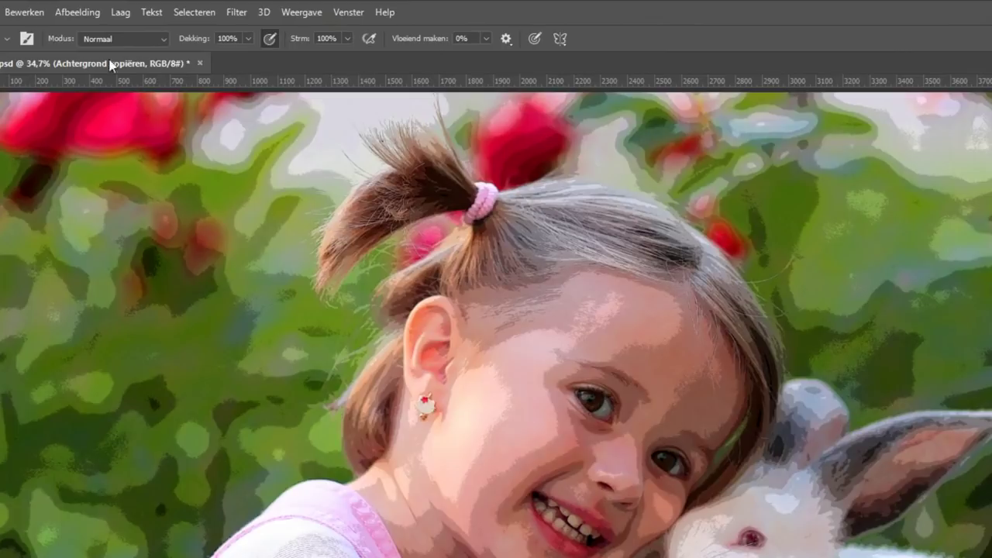
- Add a Niveaus (Levels) smart filter with output black level 34 to Achtergrond kopiëren
click(91, 18)
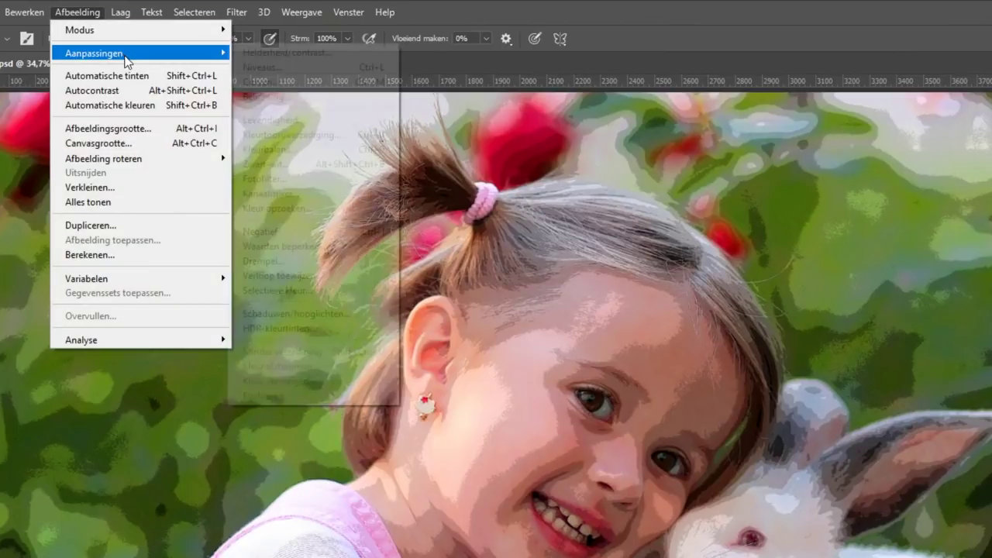
mouse_move(116, 53)
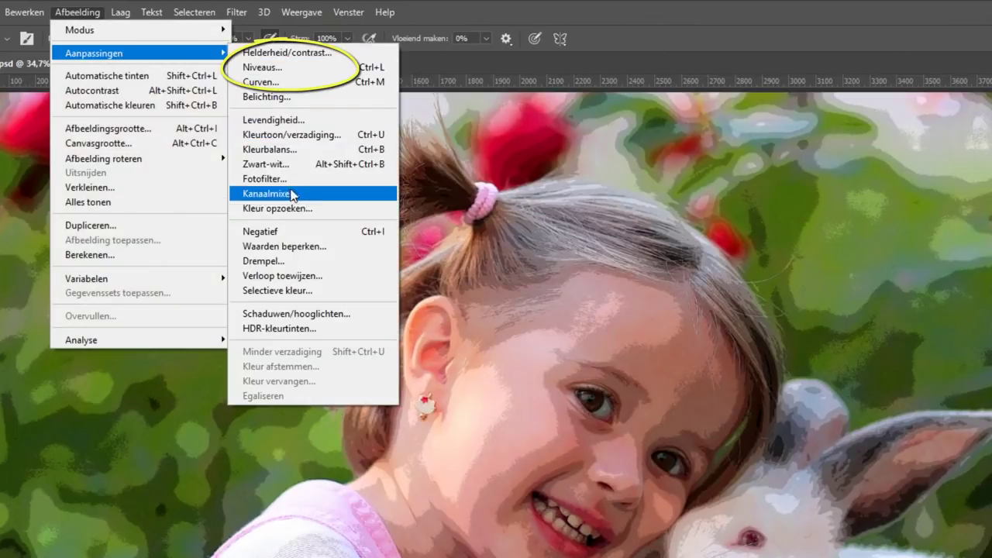
click(299, 74)
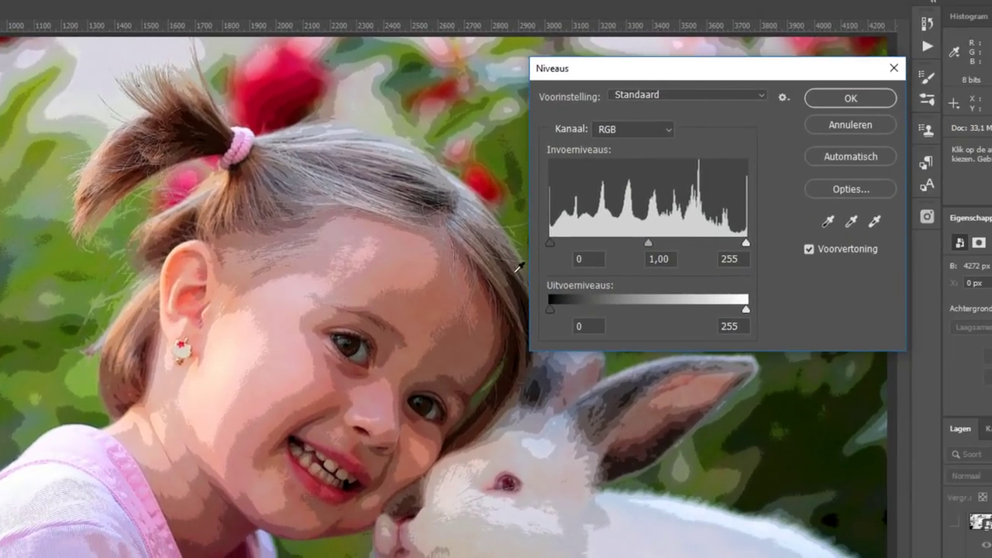
drag(551, 310, 574, 306)
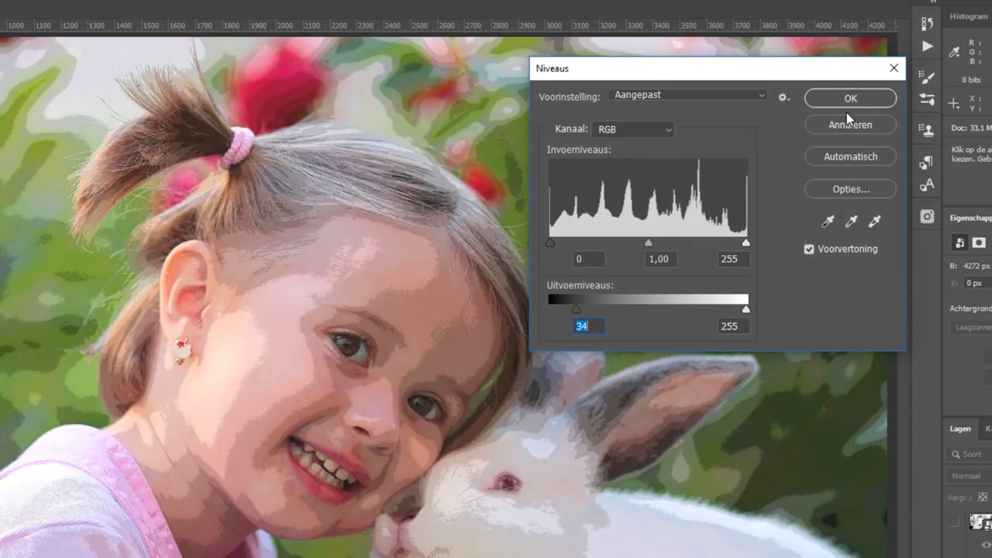
click(832, 98)
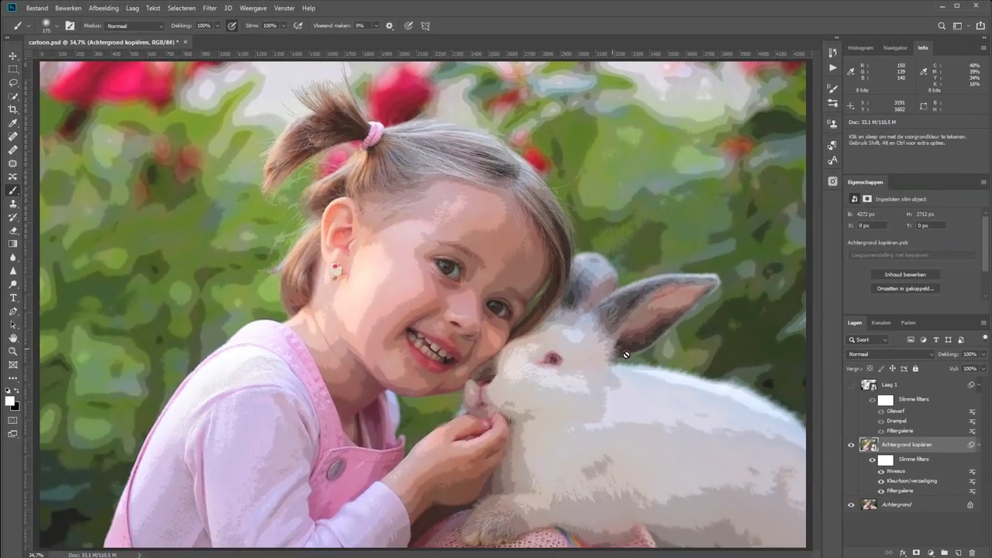
- Make Laag 1 visible and set its blend mode to Vermenigvuldigen (Multiply)
click(851, 385)
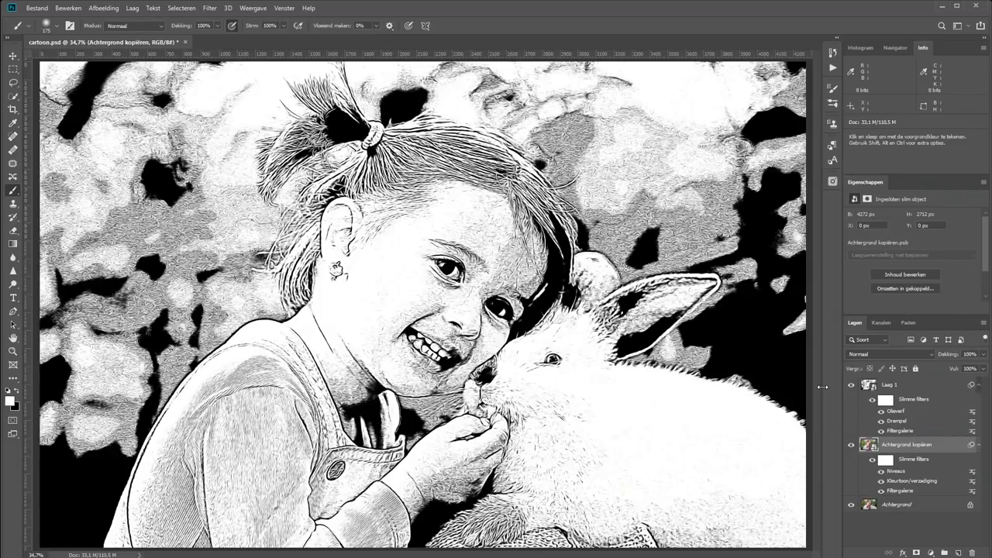
click(868, 384)
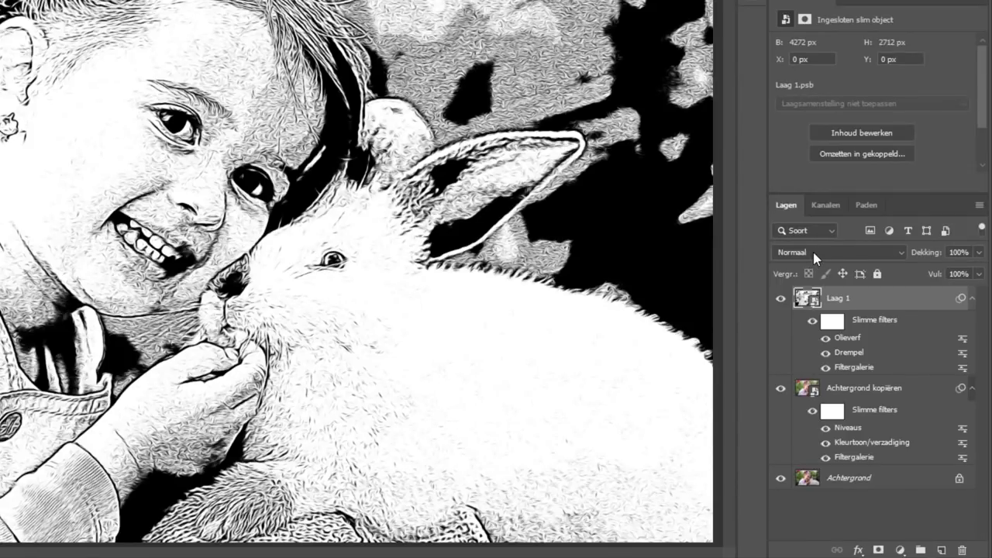
click(828, 247)
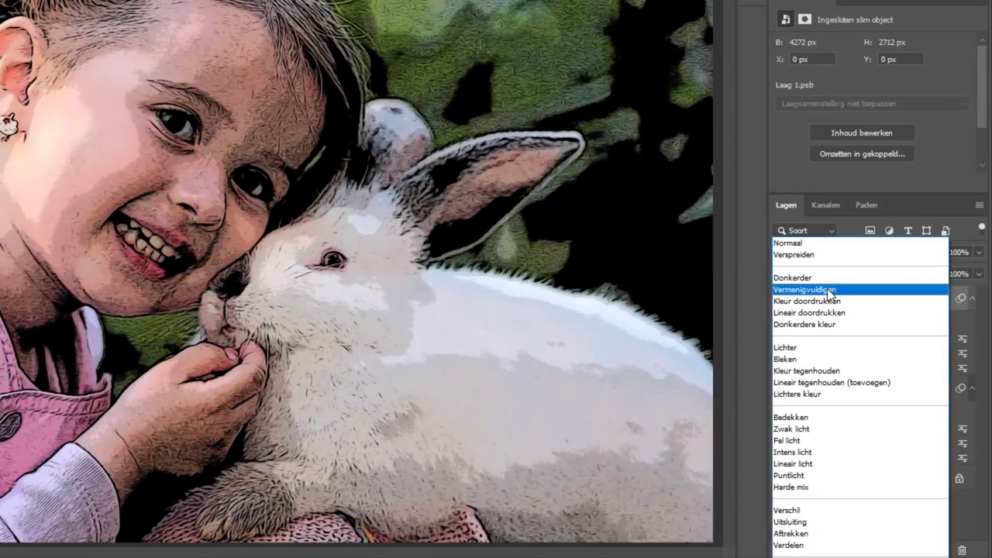
click(827, 288)
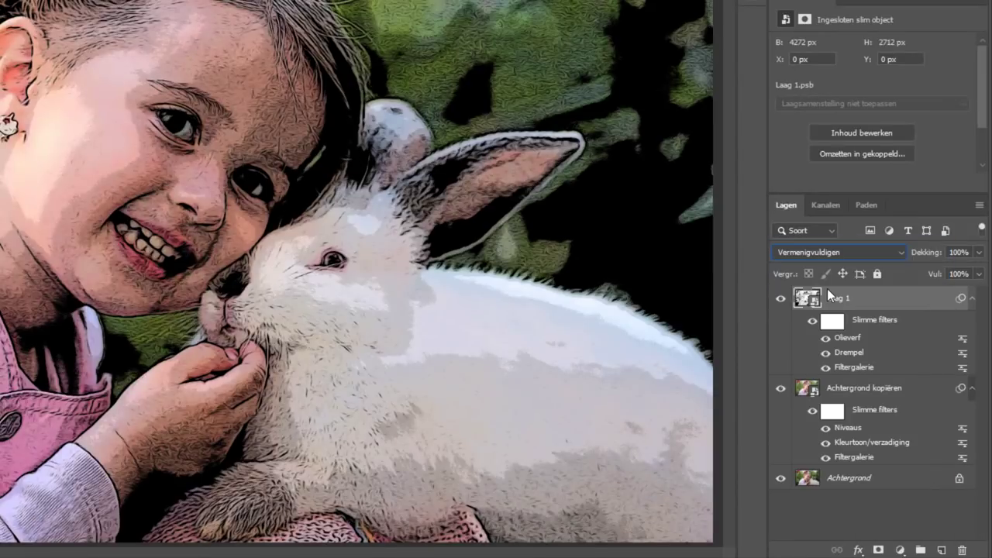
- Add a Niveaus (Levels) layer on top, pulling in the white input and raising the black input
click(900, 550)
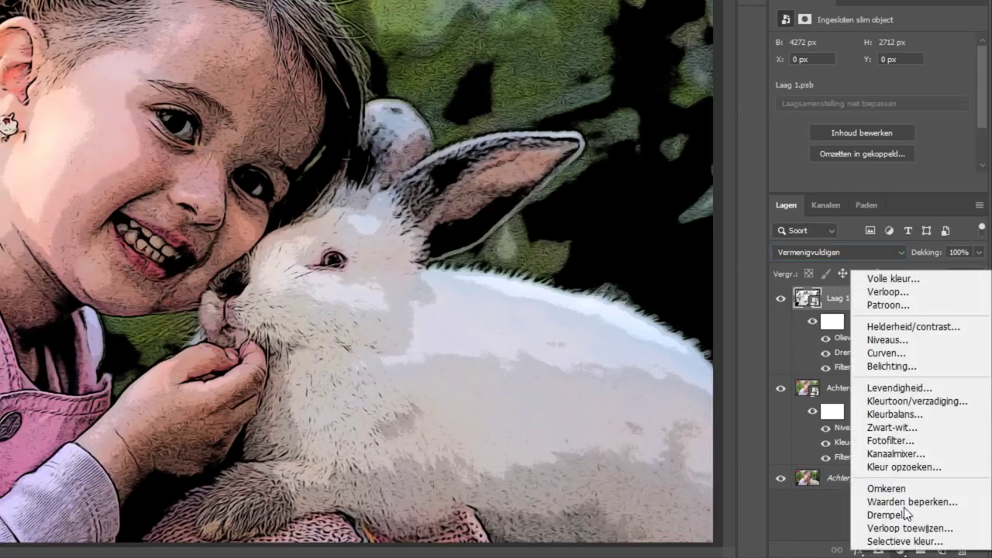
click(905, 341)
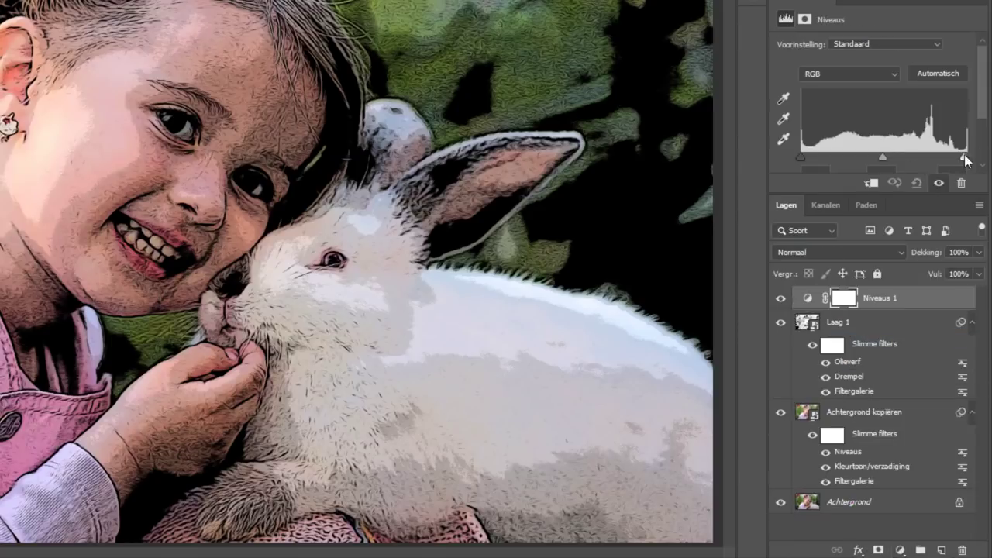
drag(966, 158, 940, 159)
drag(801, 157, 807, 157)
drag(940, 158, 933, 158)
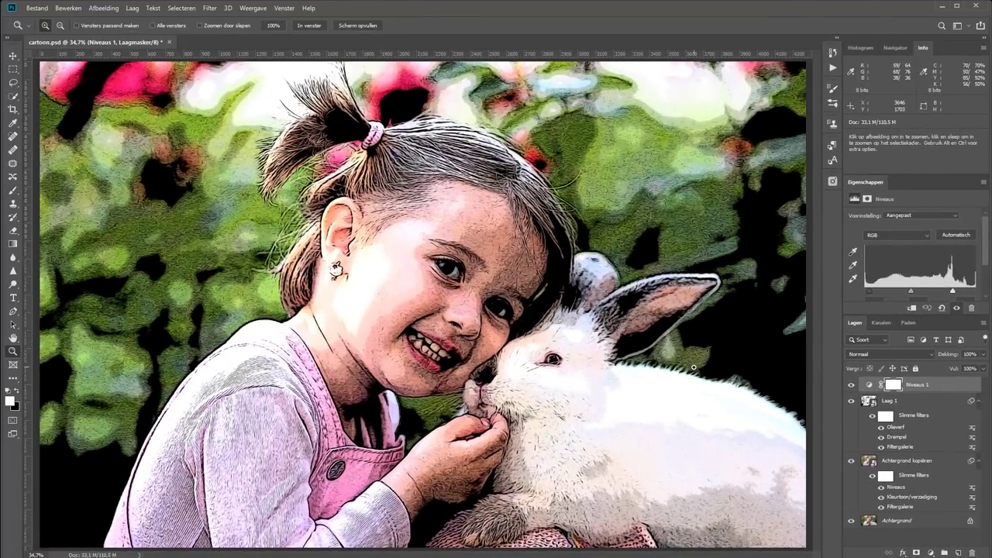
- After comparing with Olieverf hidden, set Olieverf to stylization 1,3 and cleanliness 4,4
click(882, 428)
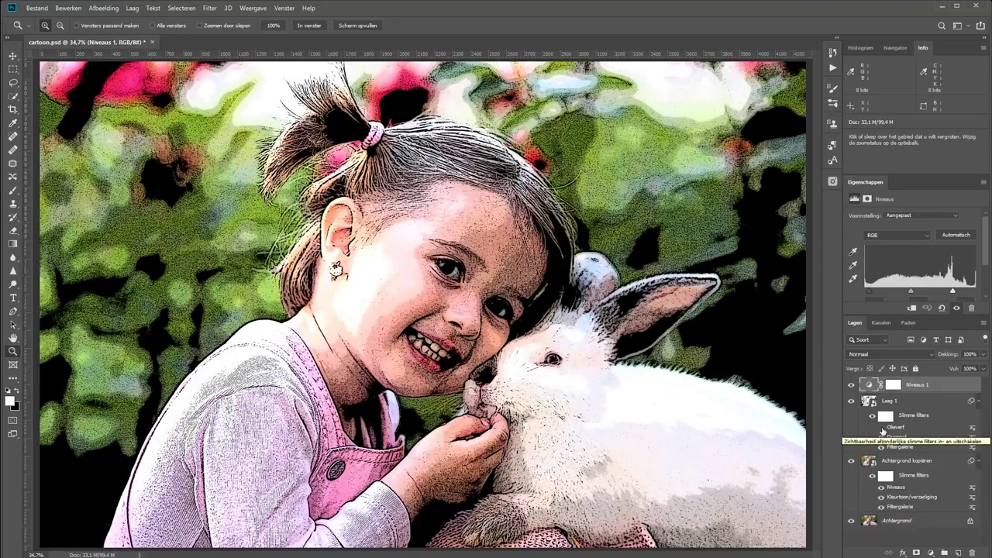
click(881, 428)
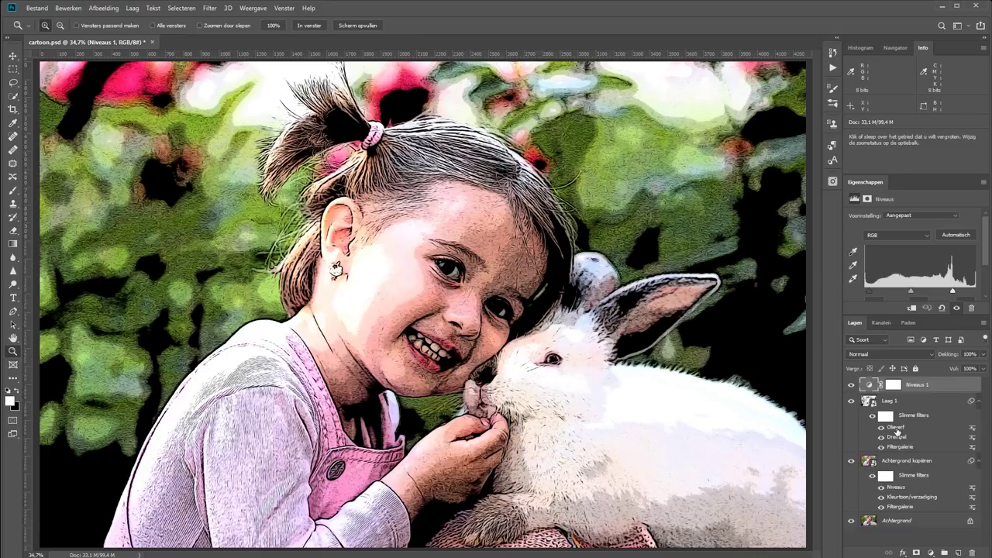
double_click(895, 427)
mouse_move(156, 257)
mouse_down()
mouse_move(236, 258)
mouse_move(129, 257)
mouse_move(179, 284)
mouse_up()
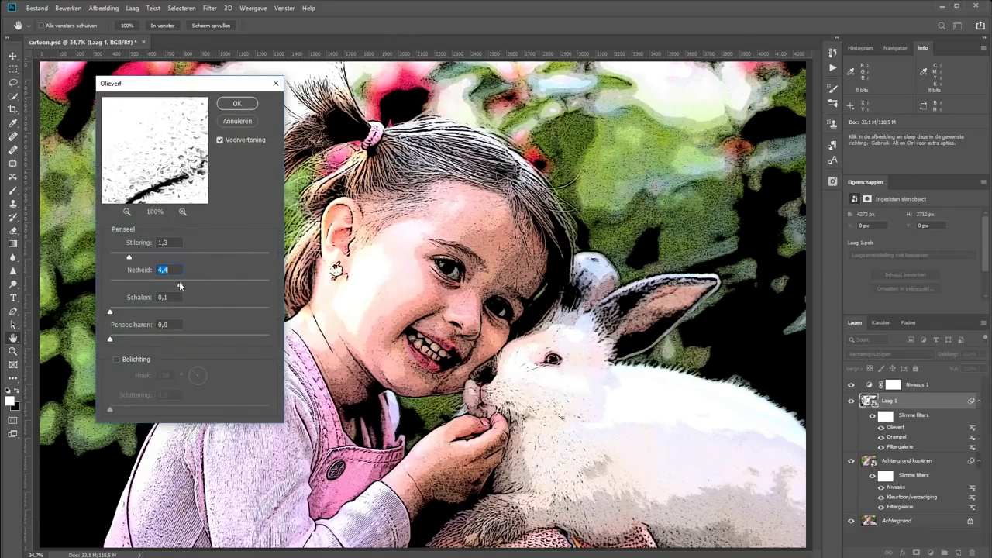
click(237, 103)
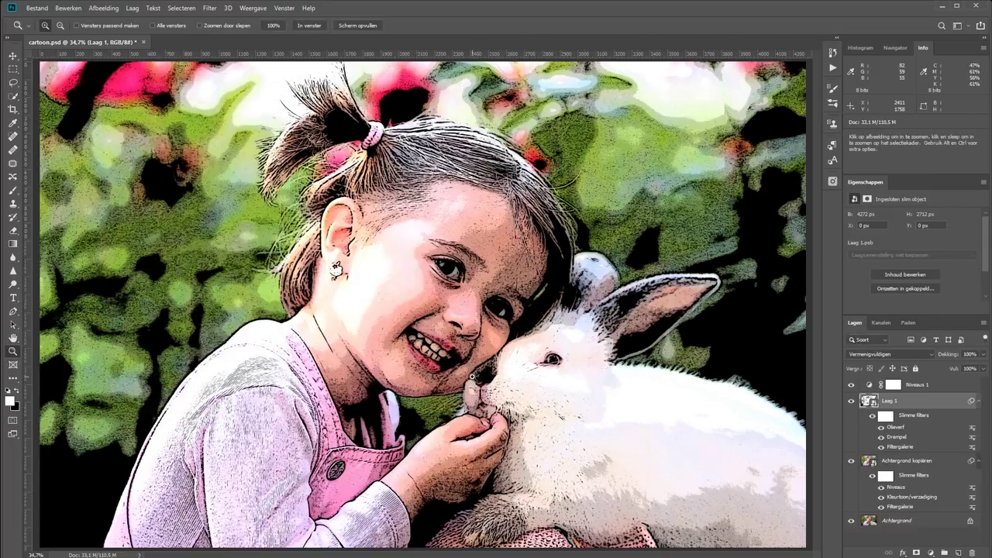